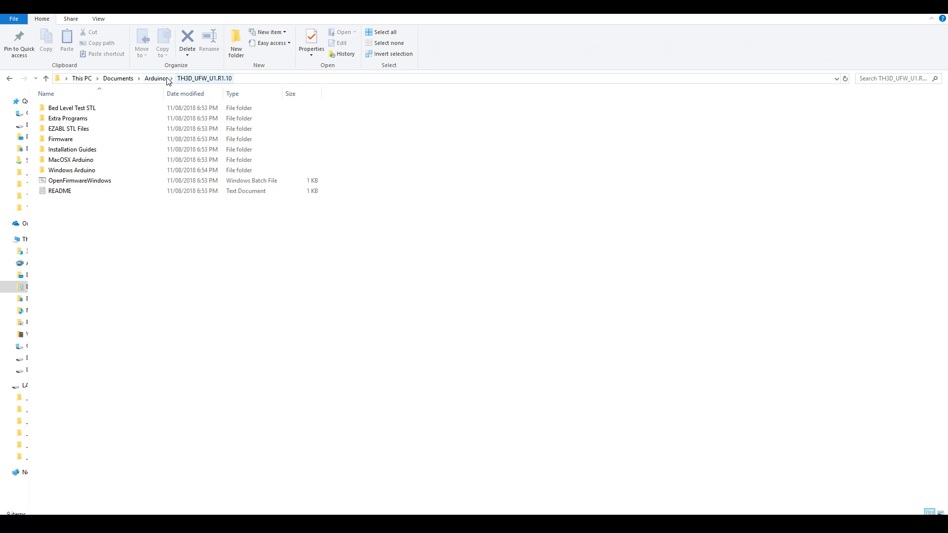
# Launch OpenFirmwareWindows from the TH3D_UFW_U1.R1.10 folder to load the TH3DUF sketch
pyautogui.click(187, 247)
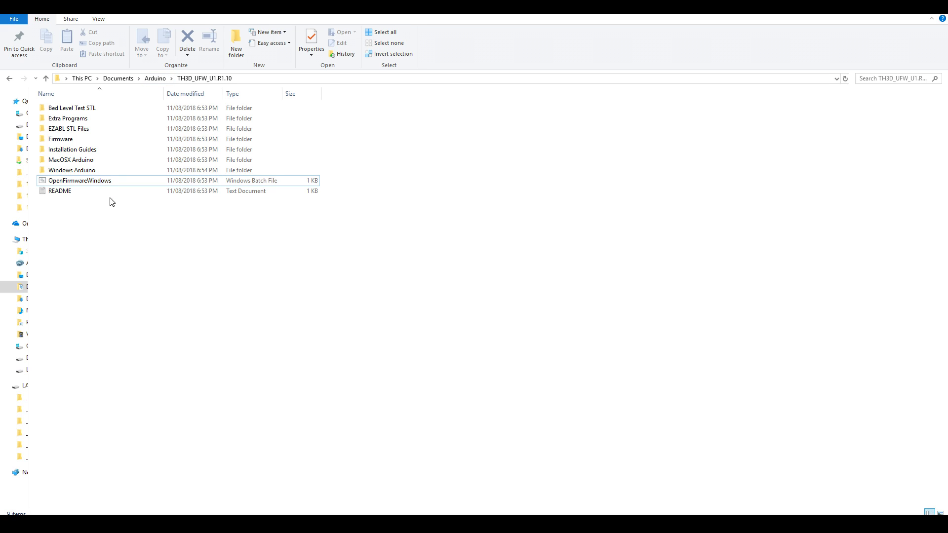
pyautogui.click(101, 184)
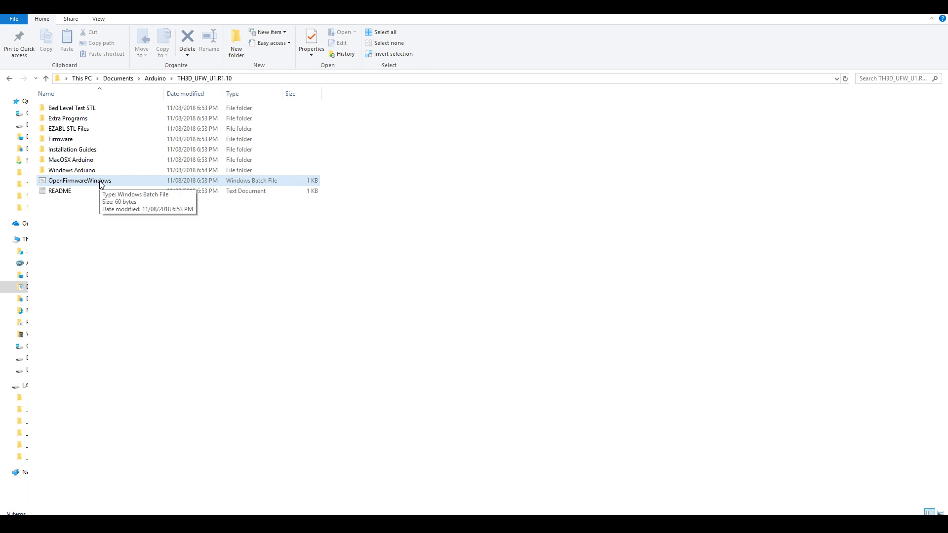
pyautogui.click(101, 185)
pyautogui.doubleClick(110, 182)
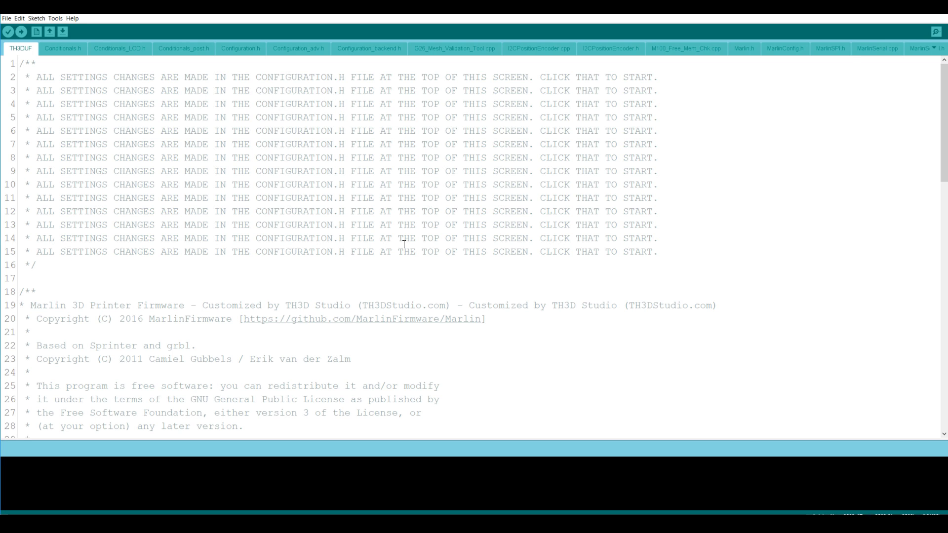
# In Configuration.h, uncomment #define ENDER3 and #define PETSFANG
pyautogui.click(242, 50)
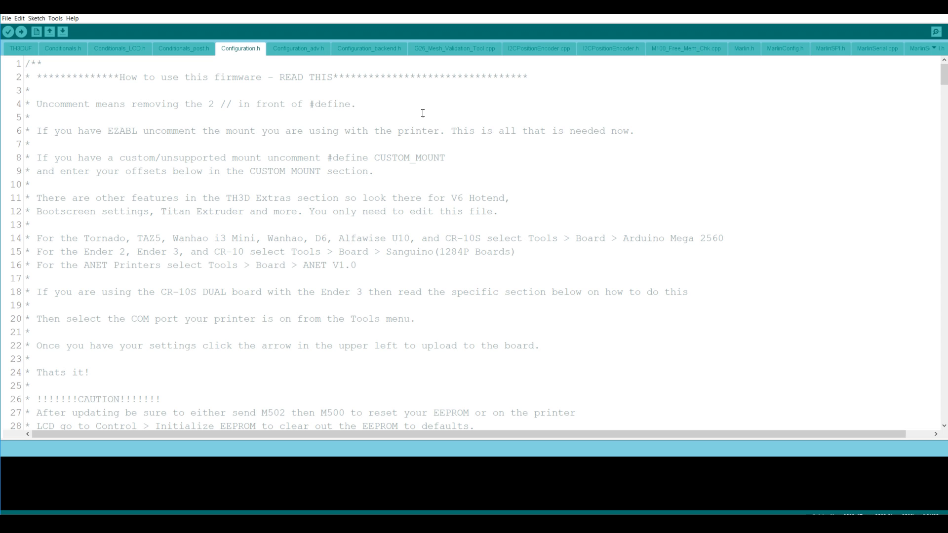
pyautogui.scroll(-20, 385, 237)
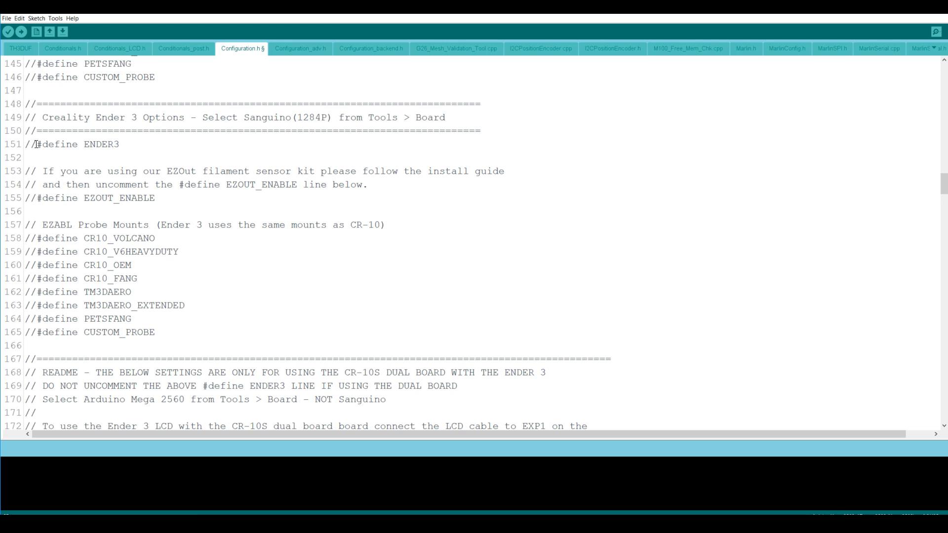
pyautogui.press('BackSpace')
pyautogui.press('BackSpace')
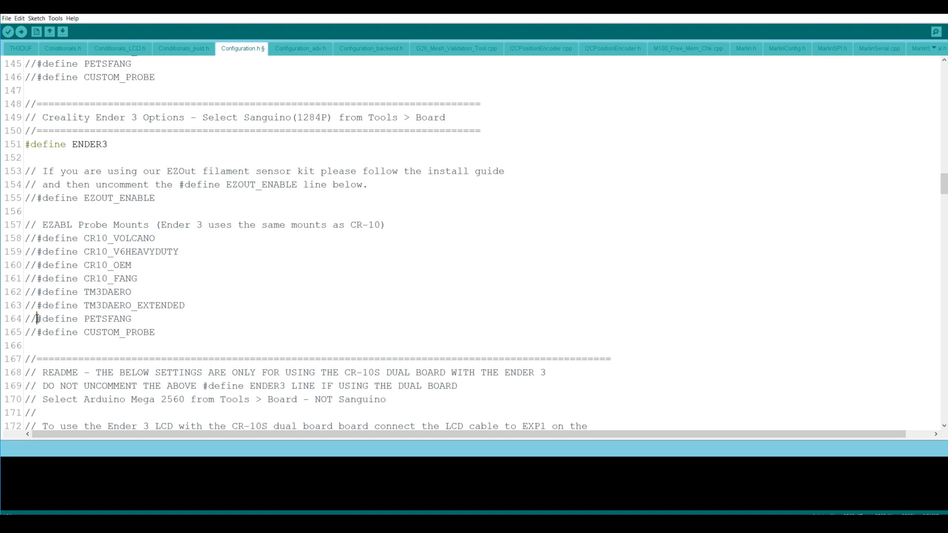
pyautogui.press('BackSpace')
pyautogui.press('BackSpace')
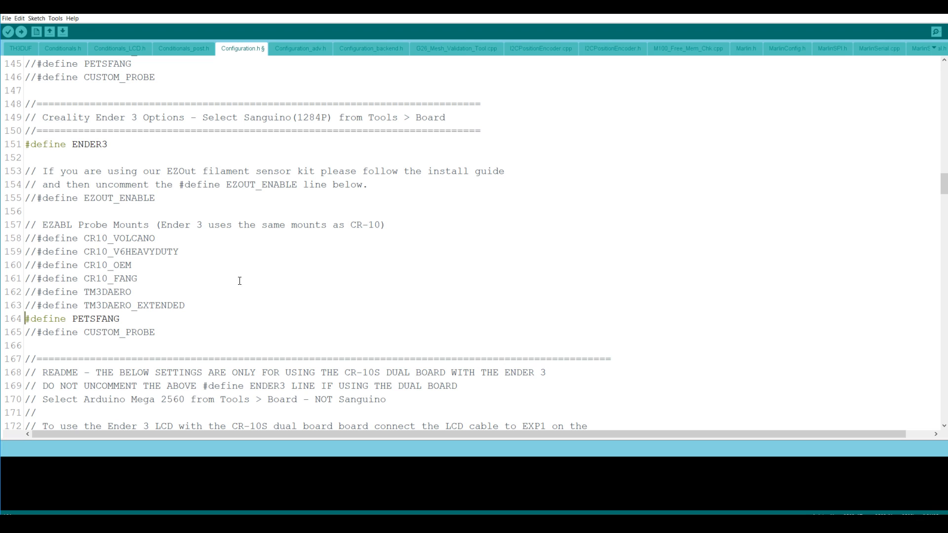
pyautogui.scroll(-20, 296, 271)
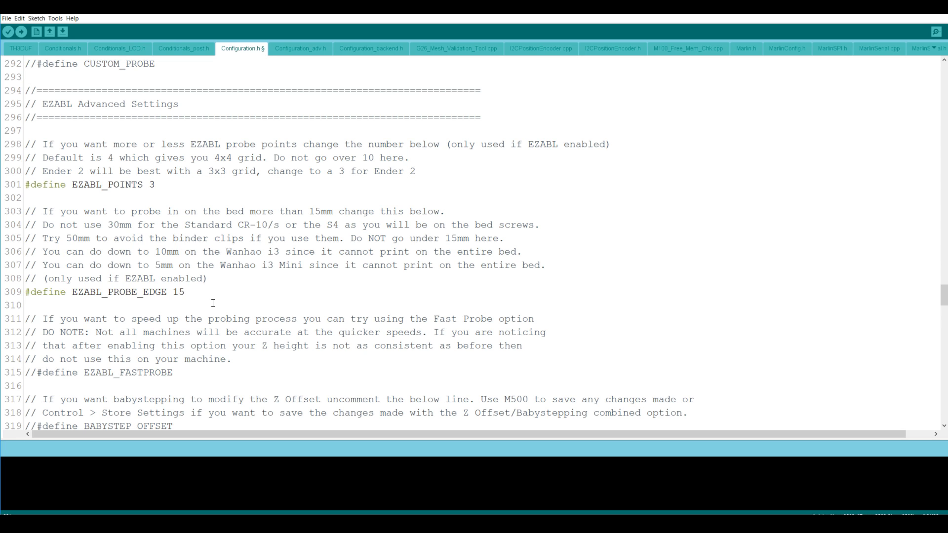
# Uncomment EZABL_FASTPROBE and ENDER_BOOT in Configuration.h
pyautogui.scroll(-3, 241, 240)
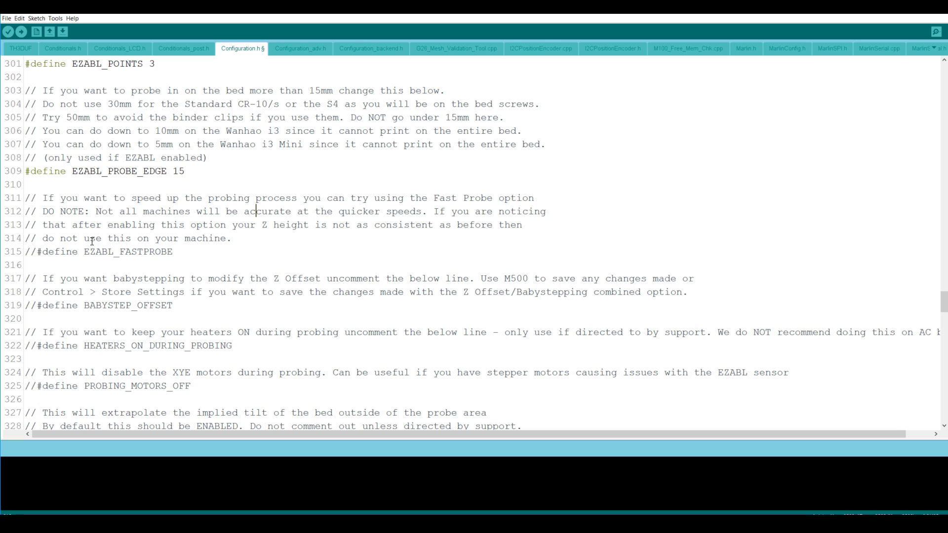
pyautogui.click(36, 252)
pyautogui.press('BackSpace')
pyautogui.press('BackSpace')
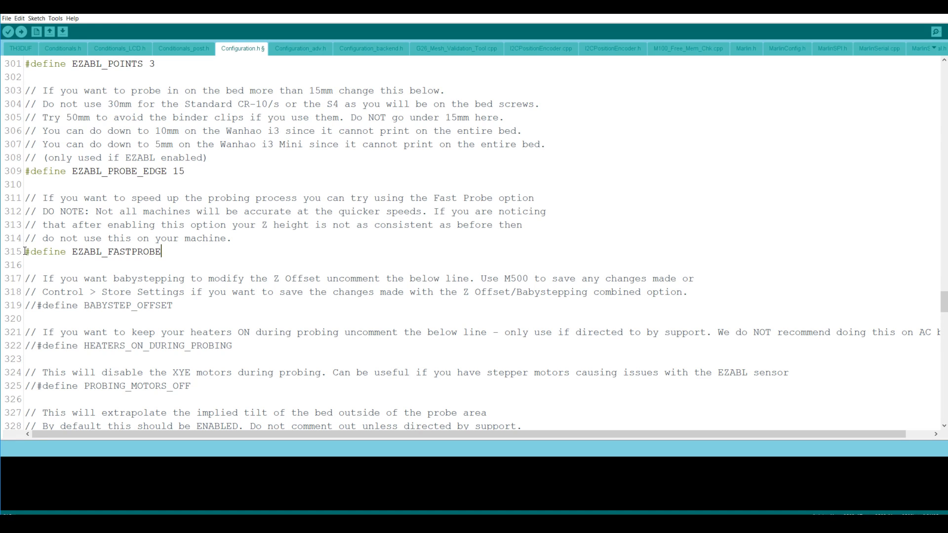
pyautogui.scroll(-20, 182, 328)
pyautogui.click(182, 328)
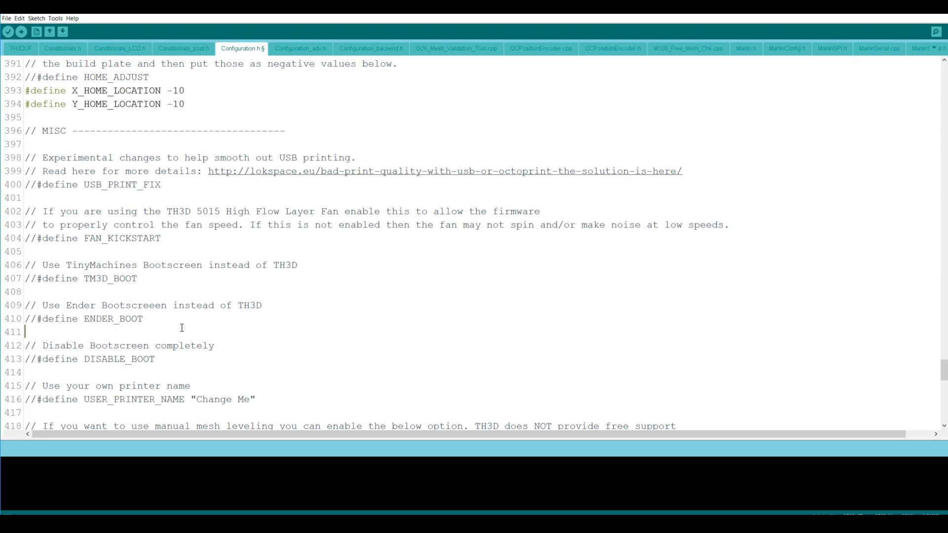
pyautogui.click(38, 319)
pyautogui.press('BackSpace')
pyautogui.press('BackSpace')
pyautogui.click(159, 323)
# Uncomment USER_PRINTER_NAME so the printer is named "Ender 3 ABL"
pyautogui.scroll(-3, 245, 316)
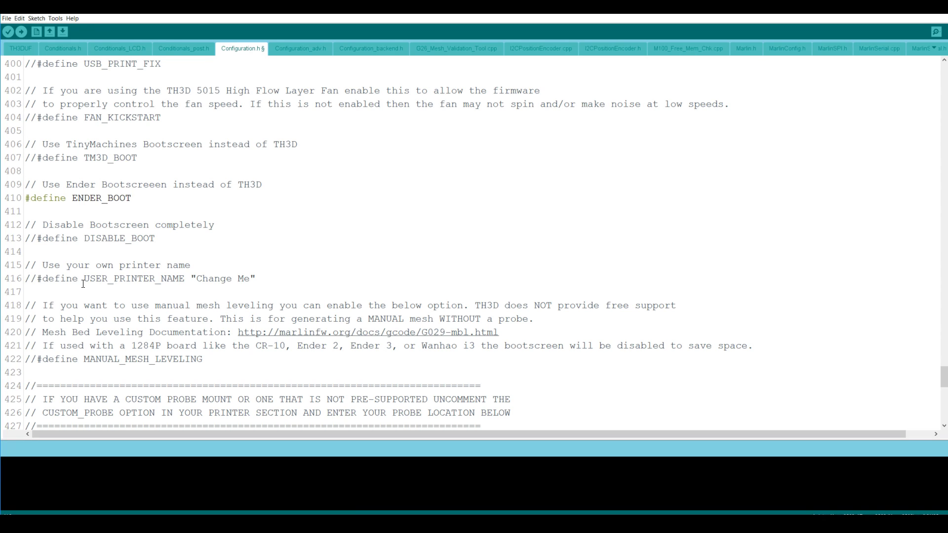
pyautogui.press('BackSpace')
pyautogui.press('BackSpace')
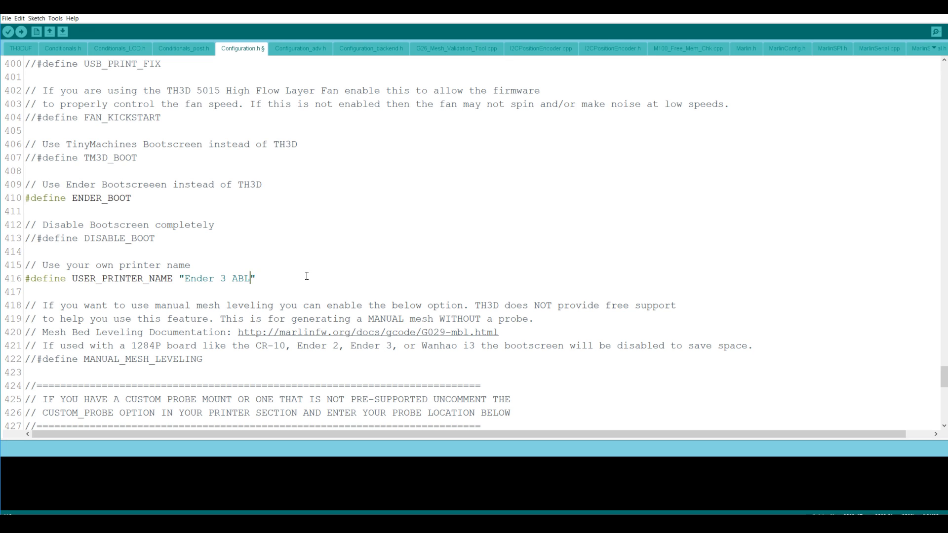
pyautogui.scroll(-15, 306, 276)
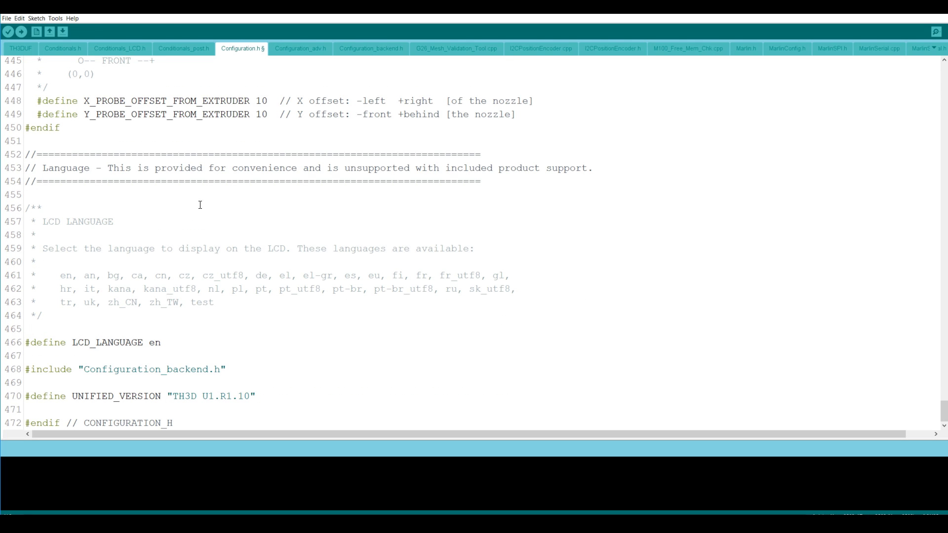
# Choose Sanguino (1284P Boards) as the board and verify the firmware compiles
pyautogui.click(12, 33)
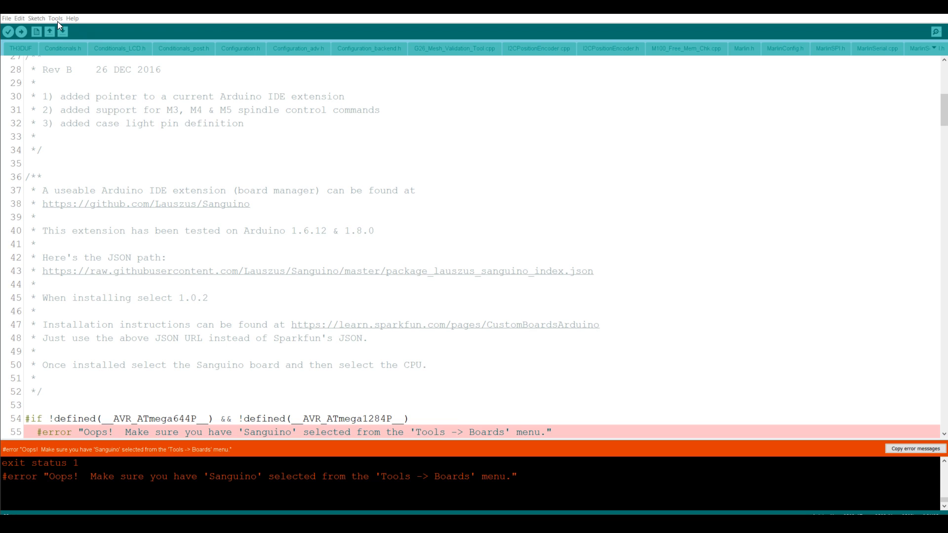
pyautogui.click(57, 21)
pyautogui.moveTo(141, 95)
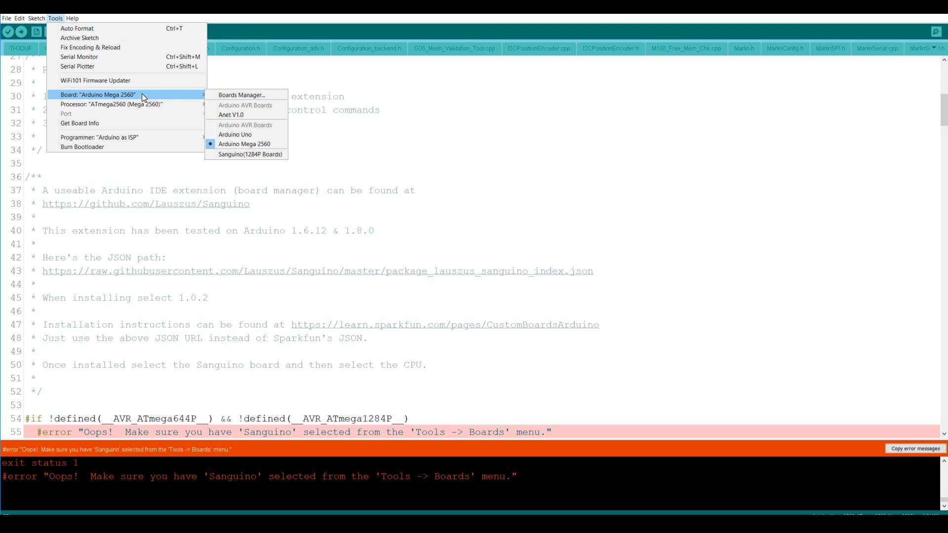
pyautogui.click(246, 154)
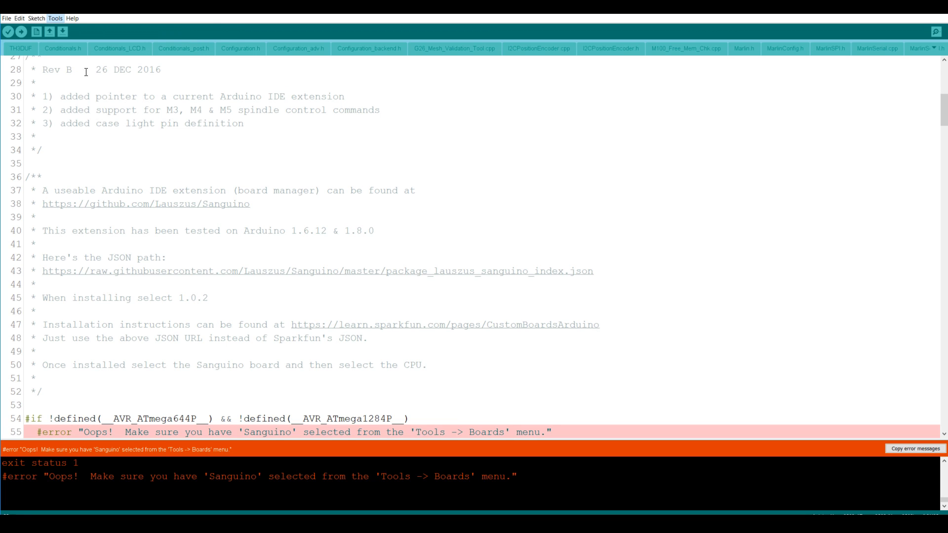
pyautogui.click(9, 32)
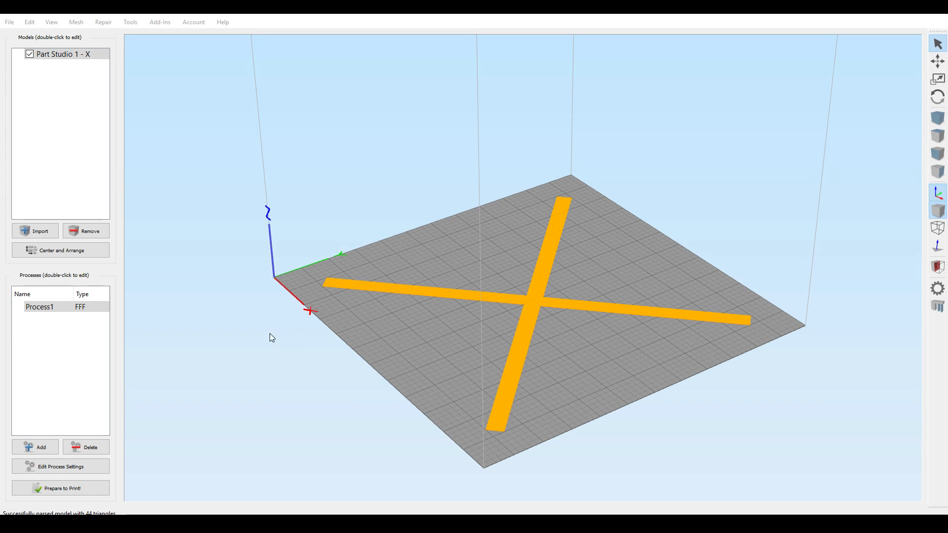
# Switch Process1 to the Ender 3 profile, answer the save prompt, and show its Scripts
pyautogui.doubleClick(65, 312)
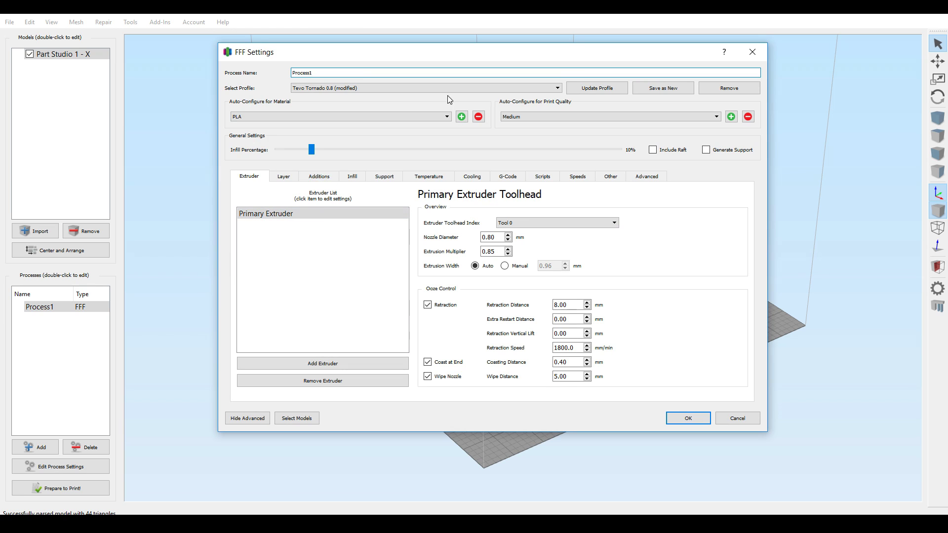
pyautogui.click(451, 89)
pyautogui.click(402, 111)
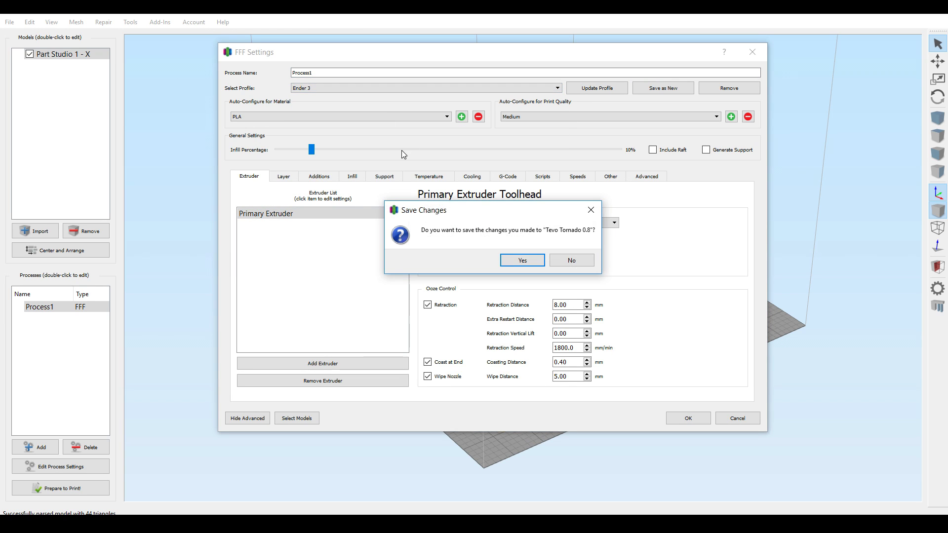
pyautogui.click(571, 260)
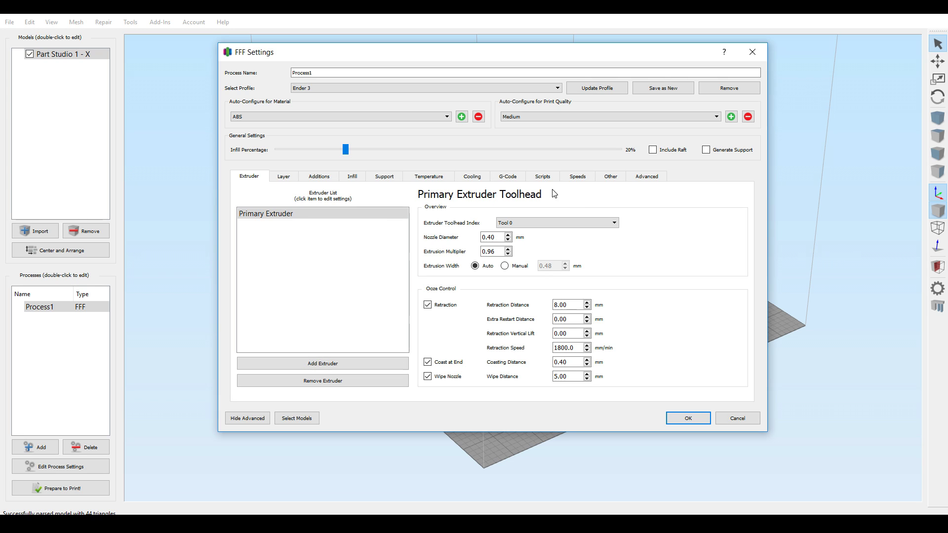
pyautogui.click(544, 177)
pyautogui.click(342, 234)
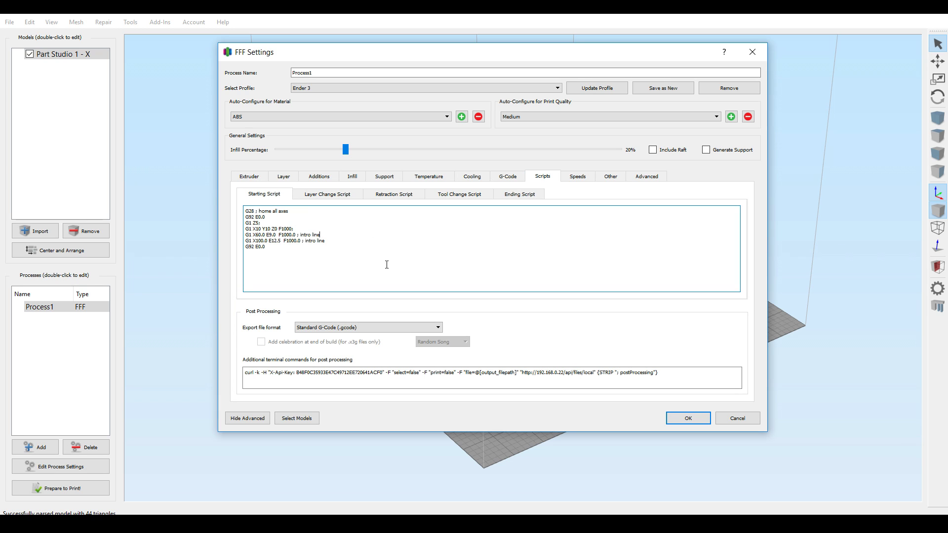
# Bring in the recommended starting G-code from the PDF and remove the stray blank lines
pyautogui.hotkey('alt', 'Tab')
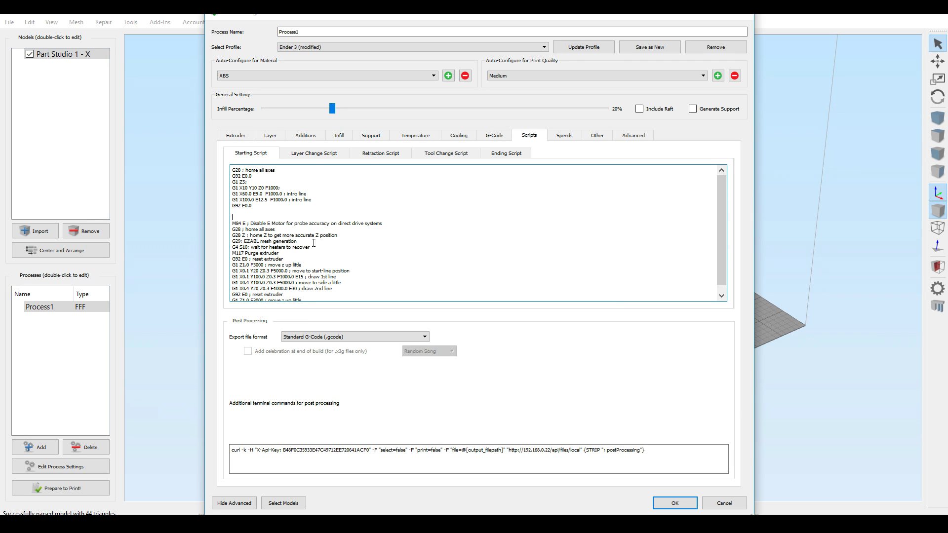
pyautogui.press('Delete')
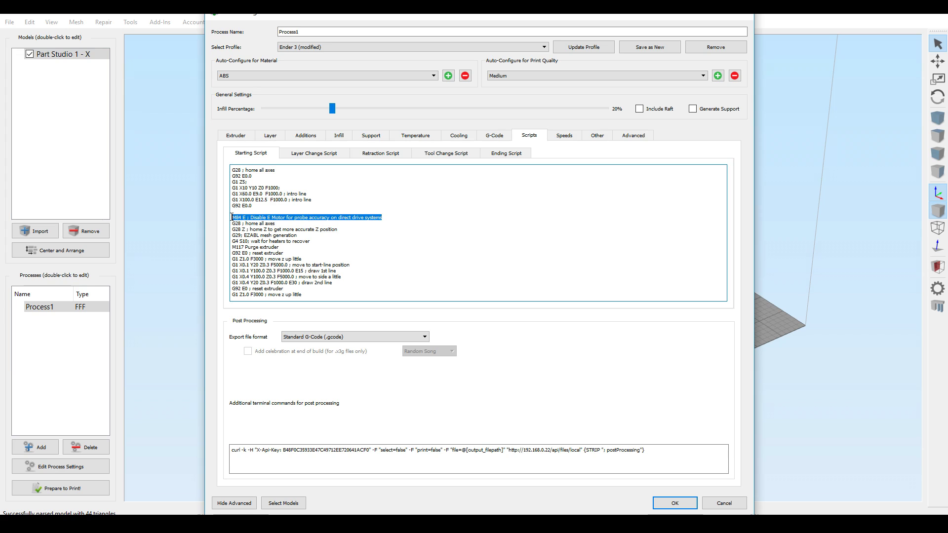
pyautogui.press('Delete')
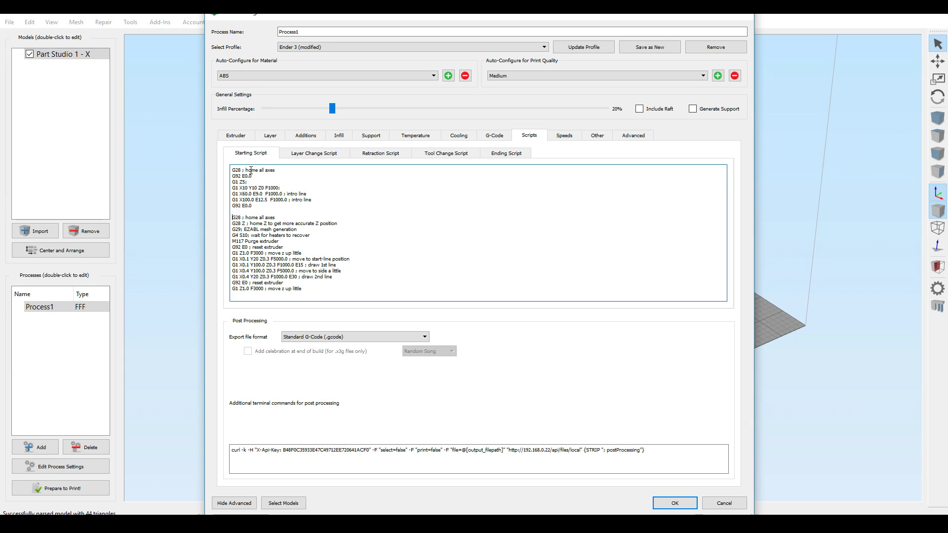
# Move G28 Z, G29 and G4 S10 right after the first G28 and delete the duplicate block
pyautogui.click(282, 170)
pyautogui.press('Return')
pyautogui.moveTo(310, 241); pyautogui.dragTo(231, 229)
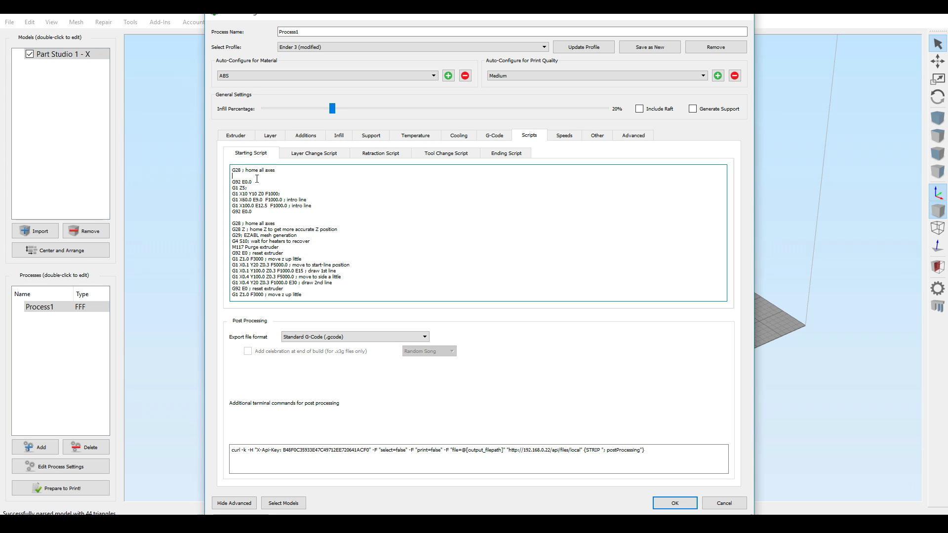
pyautogui.write('G28 Z ; home Z to get more accurate Z position G29; EZABL mesh generation G4 S10; wait for heaters to recover')
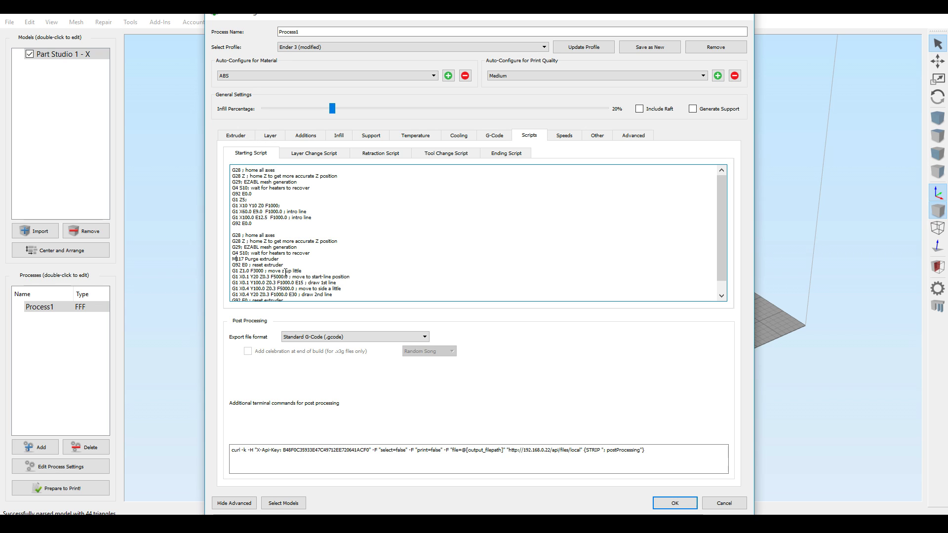
pyautogui.moveTo(233, 230); pyautogui.dragTo(326, 316)
pyautogui.press('Delete')
pyautogui.click(306, 211)
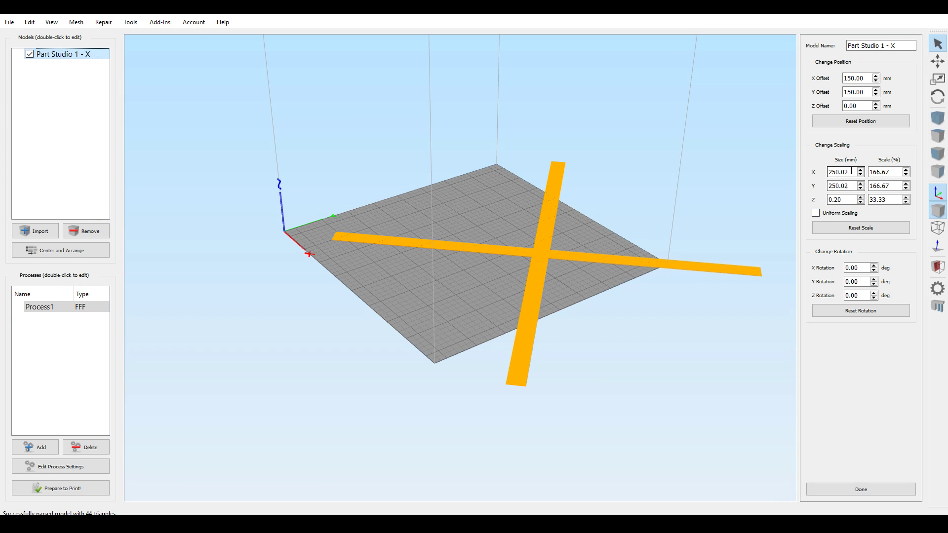
# Scale the cross model to 200 mm in X and Y, then slice it with Prepare to Print
pyautogui.write('200')
pyautogui.press('Return')
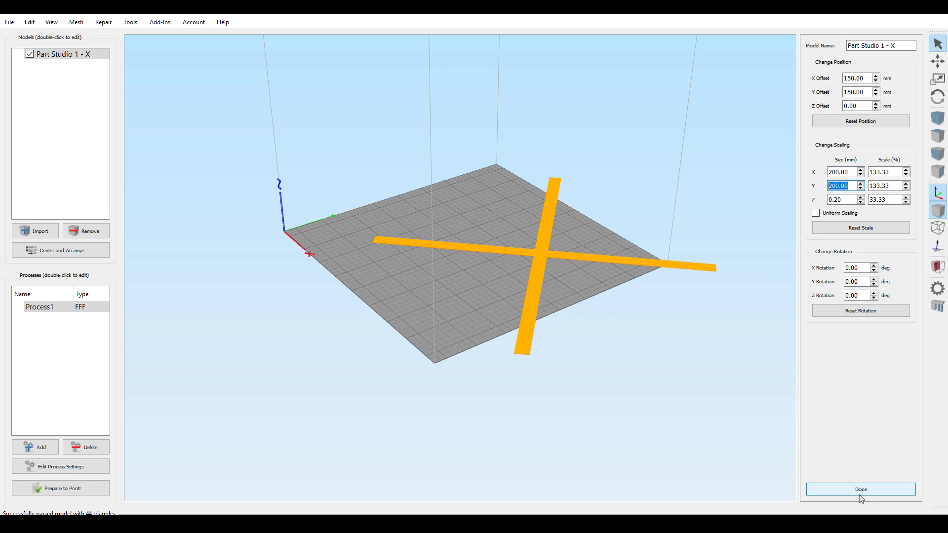
pyautogui.click(860, 491)
pyautogui.click(69, 488)
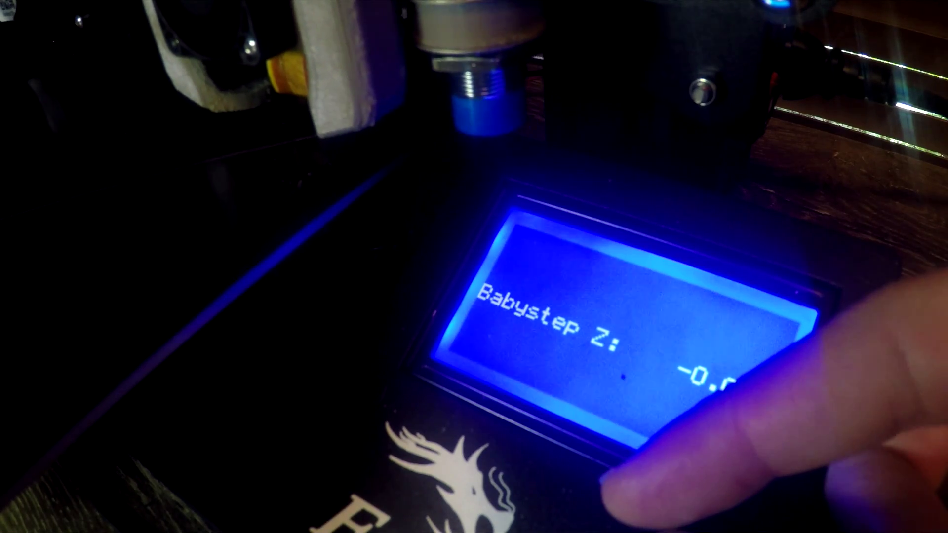
pyautogui.scroll(-2, 716, 385)
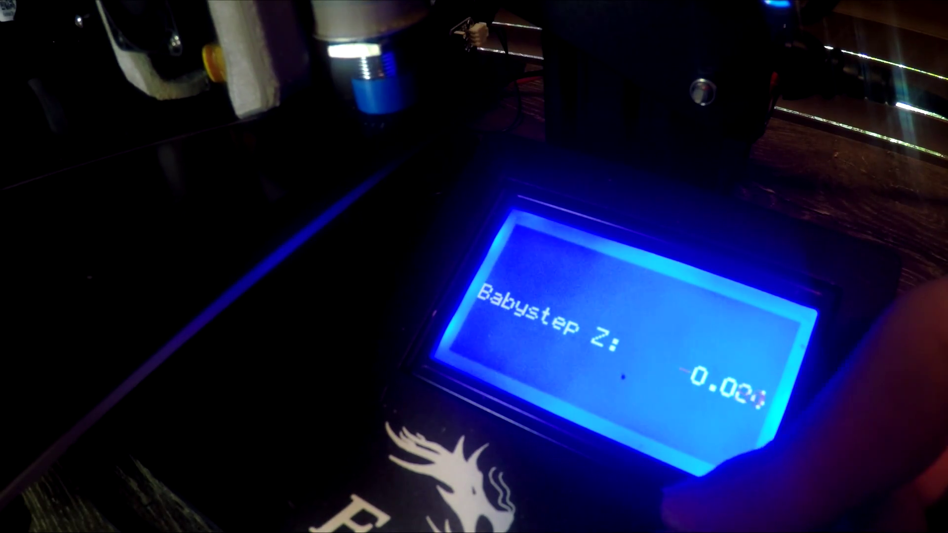
# Adjust the Babystep Z nozzle offset to 0.049 with the control knob
pyautogui.scroll(10, 715, 386)
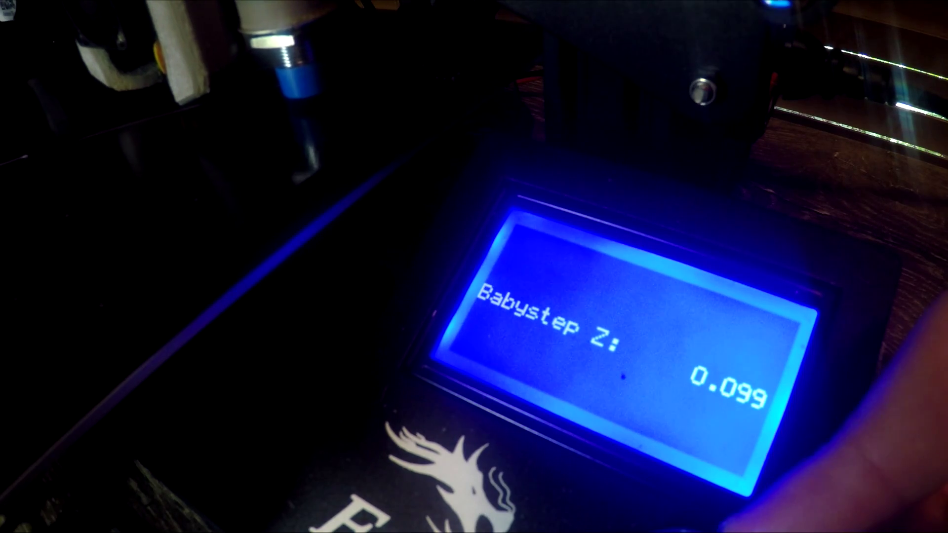